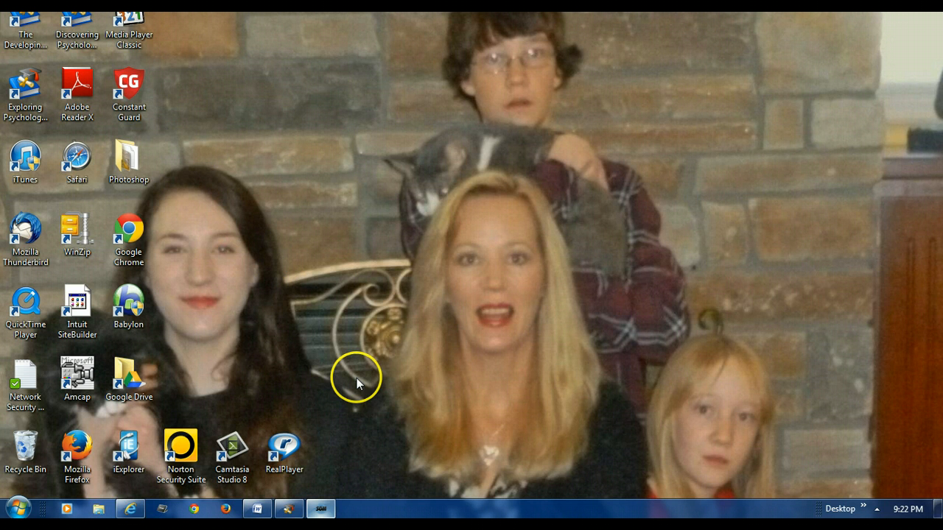
Switch to the test bank program and check which columns are enabled for the question list
click(291, 511)
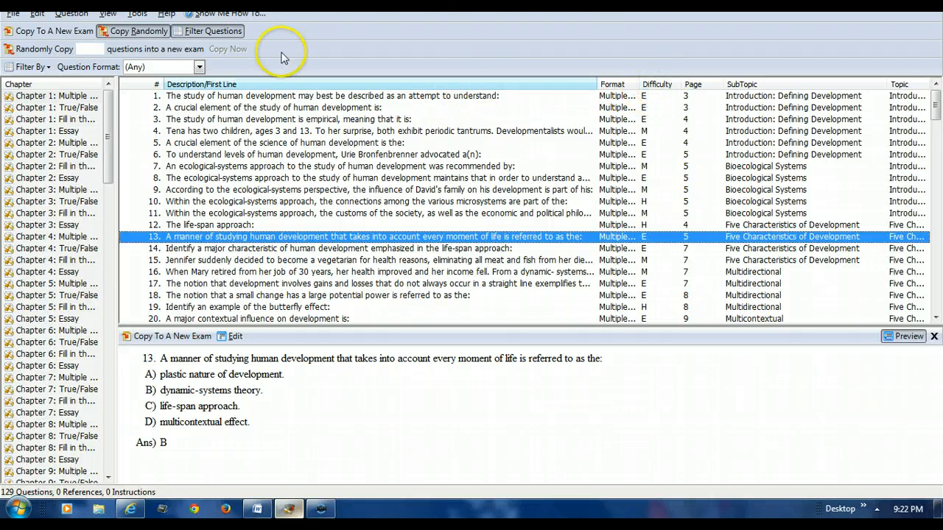
click(107, 14)
mouse_move(129, 64)
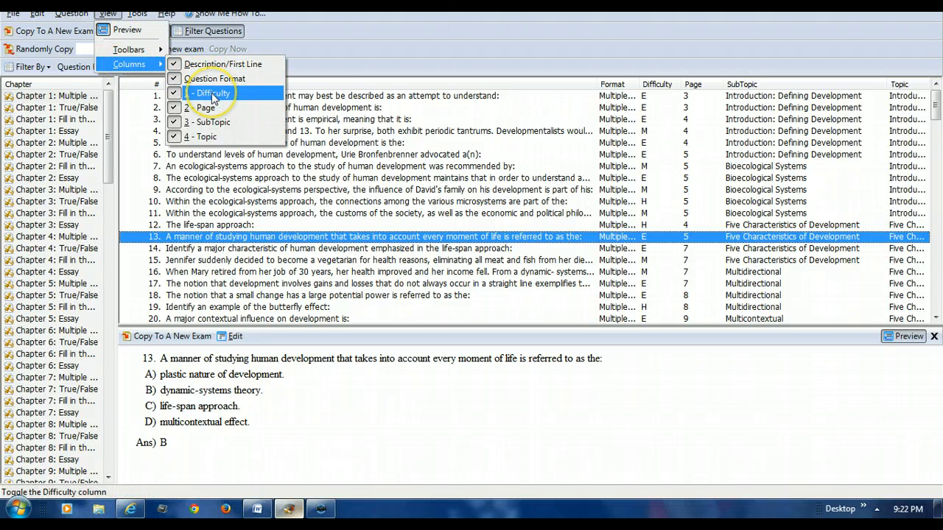
click(313, 70)
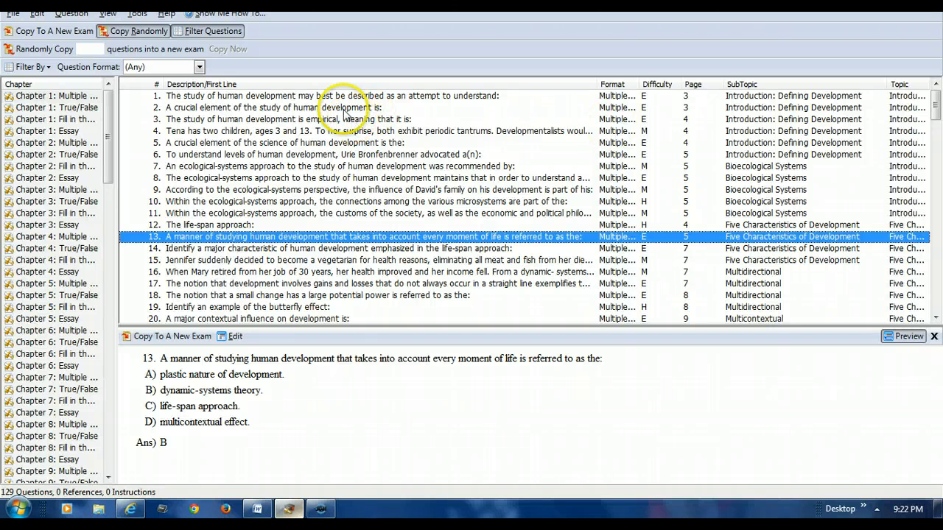
Copy question 2, "A crucial element of the study of human development is:", into a new exam and return to the question bank
click(343, 110)
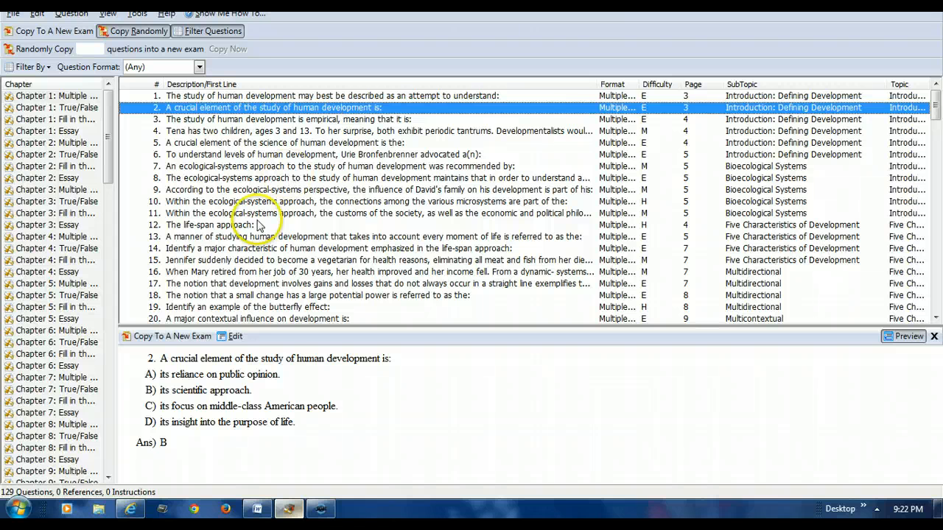
click(180, 337)
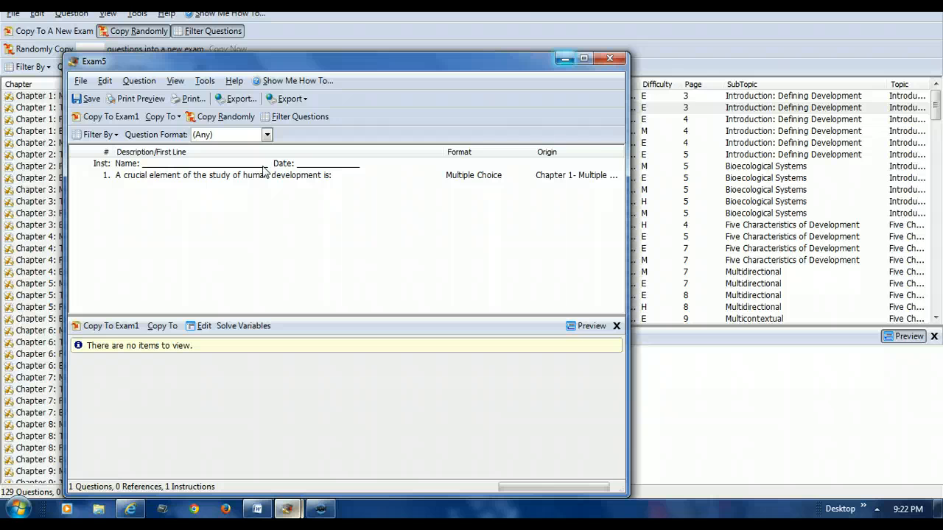
click(565, 62)
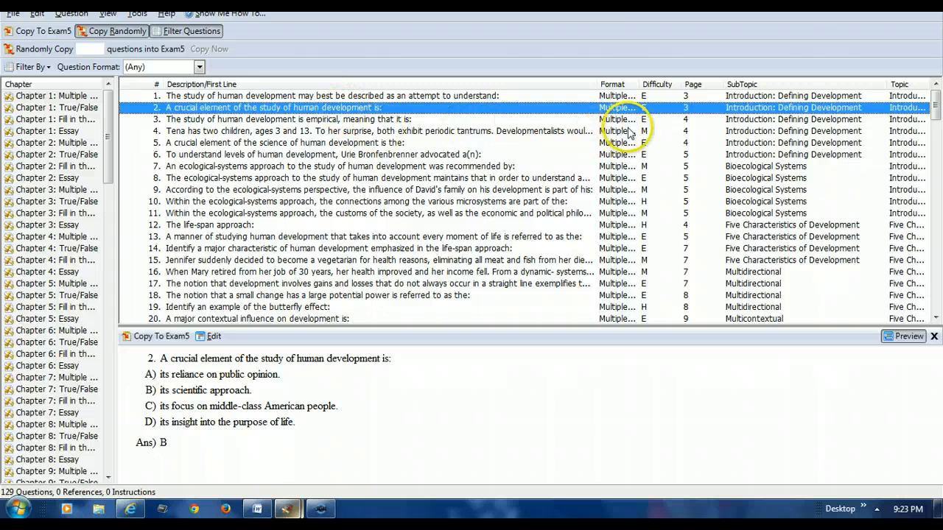
Add question 4, on the two children's periodic tantrums, to Exam5 and bring up that exam's window
click(249, 133)
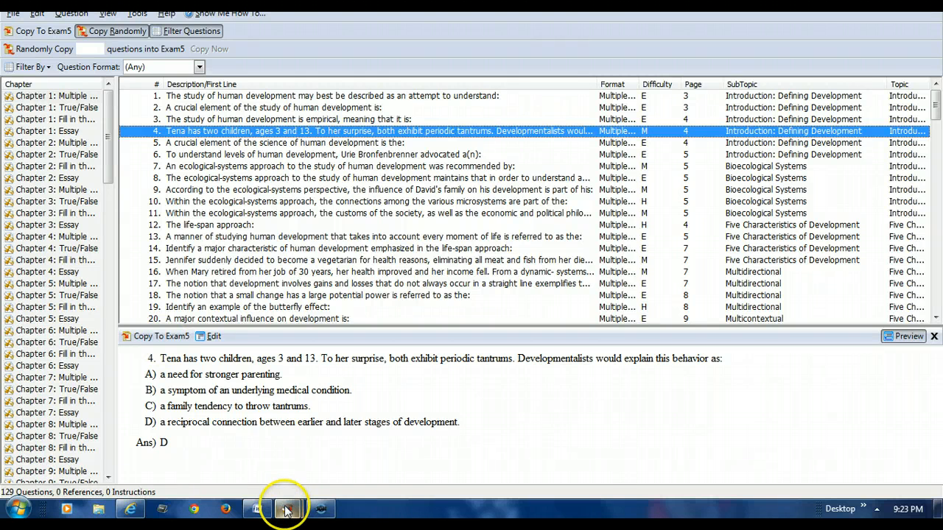
mouse_move(285, 510)
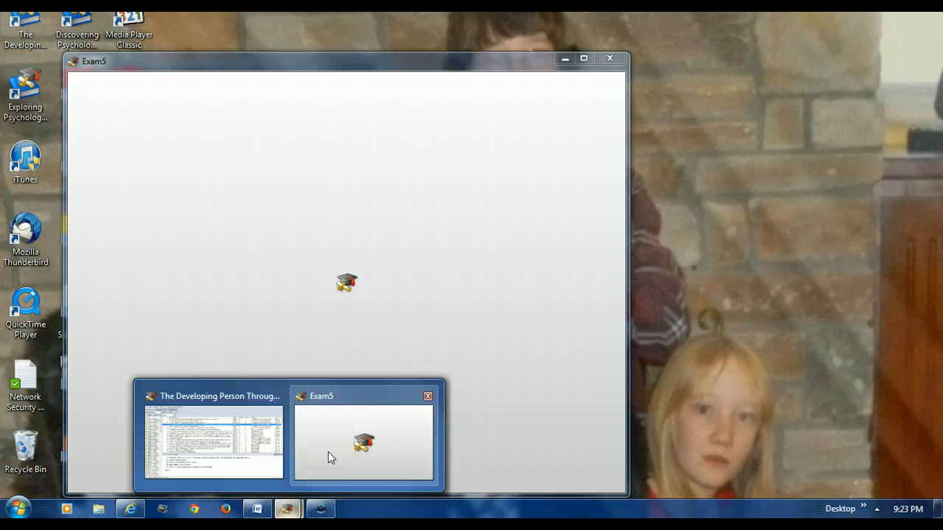
click(328, 452)
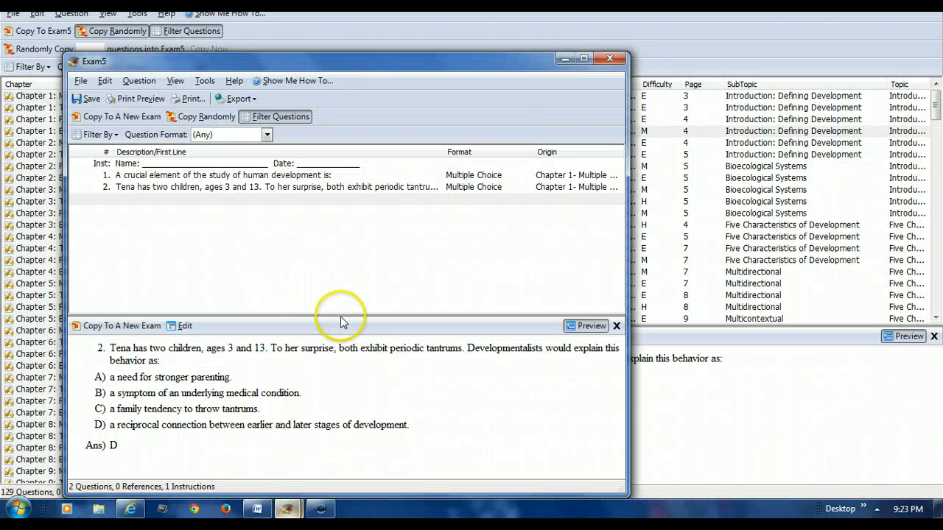
Save the exam as examplequiz in the Frontrange Human Growth 235 folder as an Exam File (*.ef)
click(81, 83)
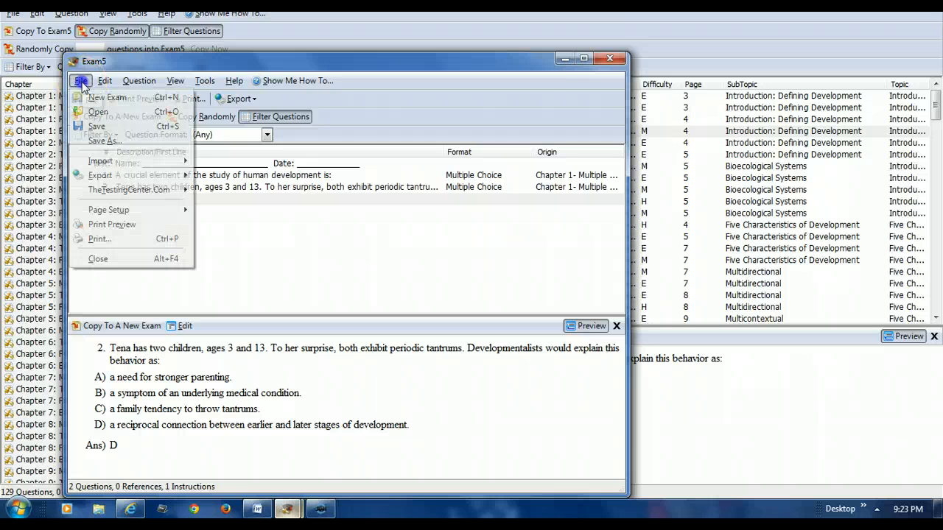
click(105, 140)
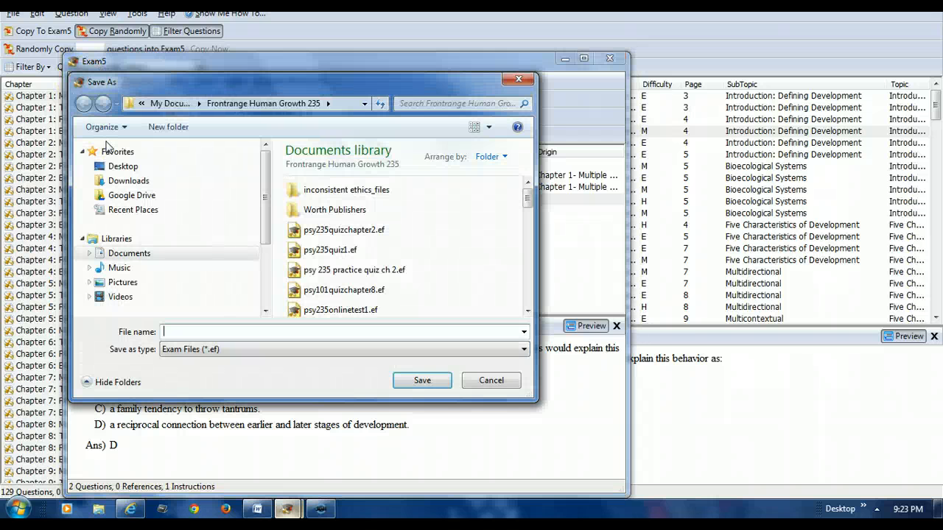
text(examplequiz)
click(427, 380)
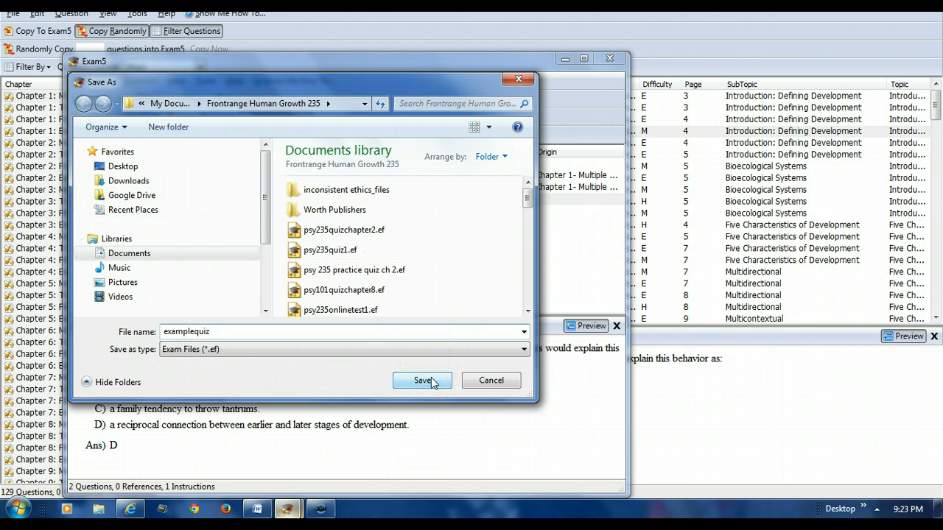
click(432, 380)
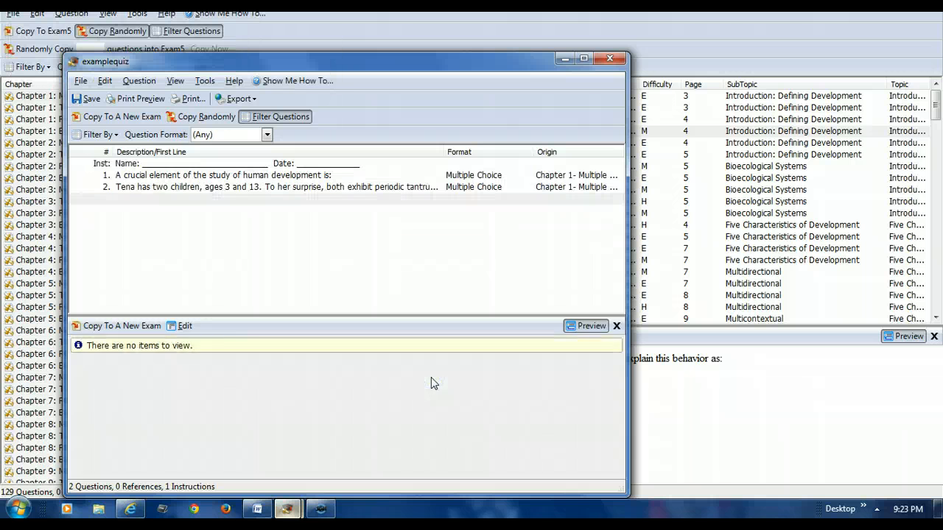
Export examplequiz in Desire2Learn format to the Frontrange Human Growth 235 folder
click(249, 178)
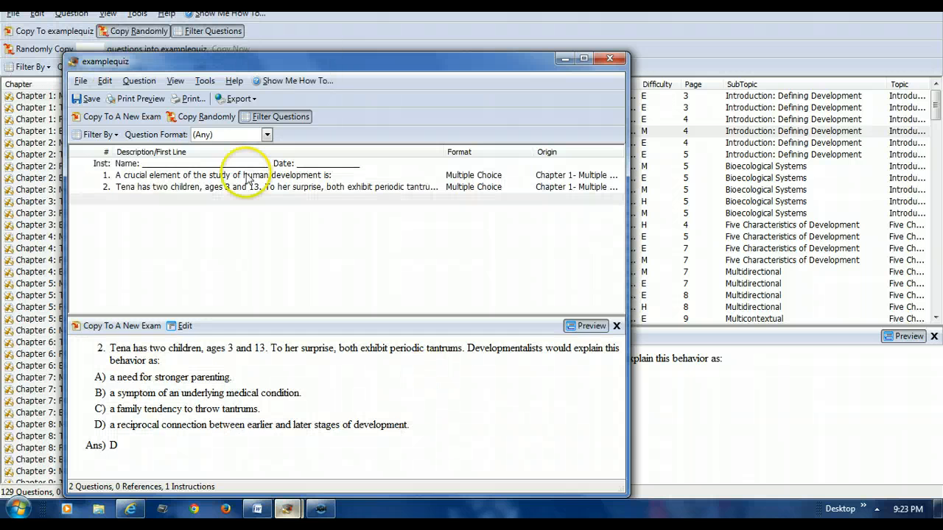
click(80, 80)
mouse_move(103, 175)
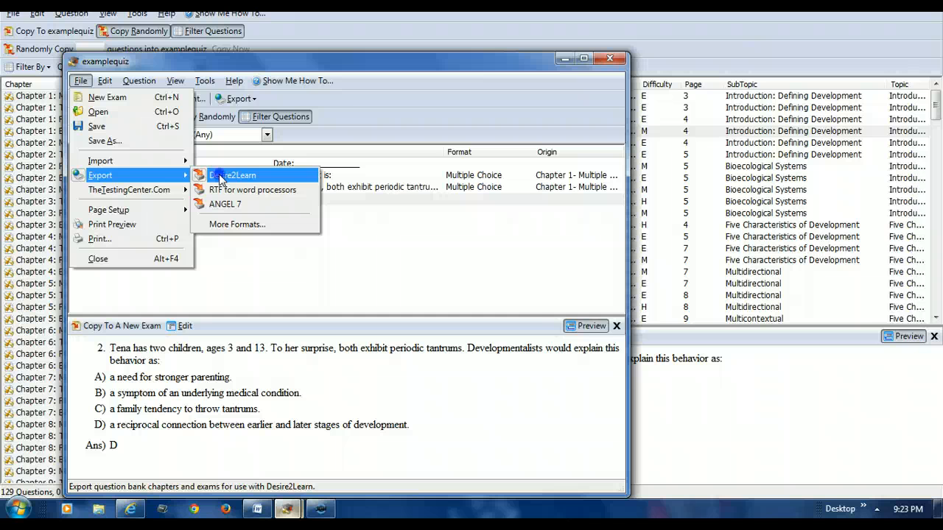
click(220, 177)
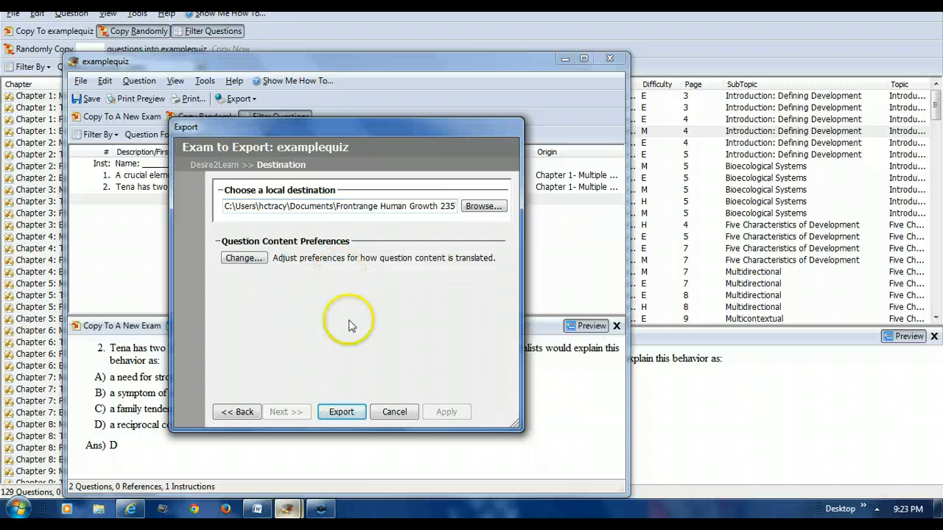
click(342, 410)
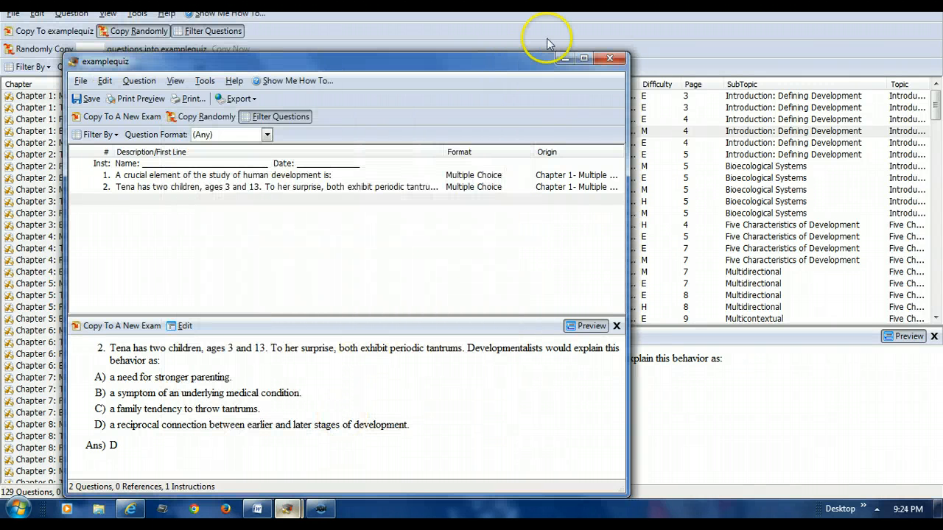
Minimize the test bank windows, switch to the Desire2Learn course homepage in Internet Explorer and open Import / Export / Copy Components
click(565, 58)
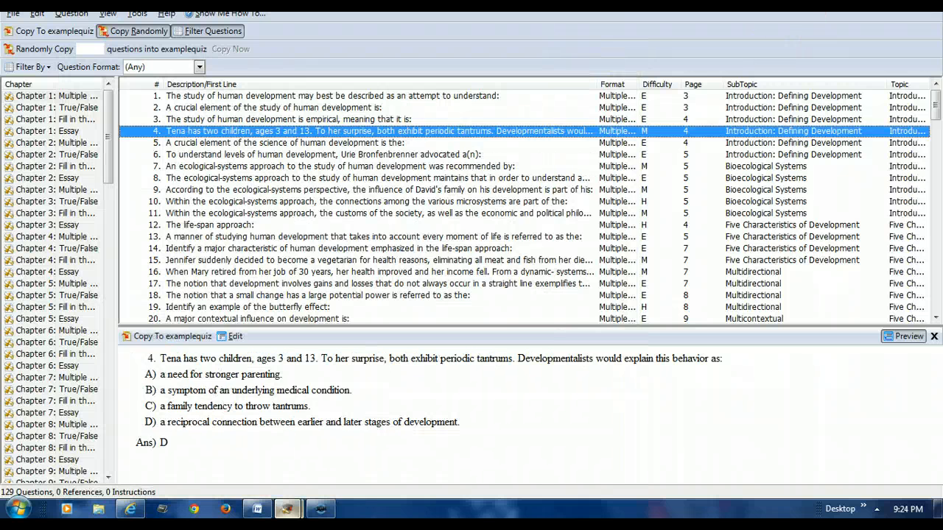
click(875, 3)
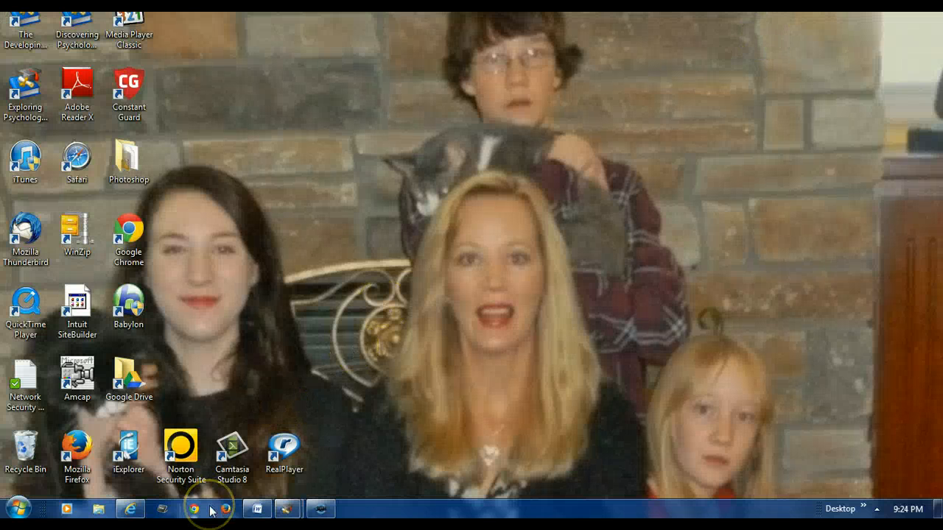
click(130, 509)
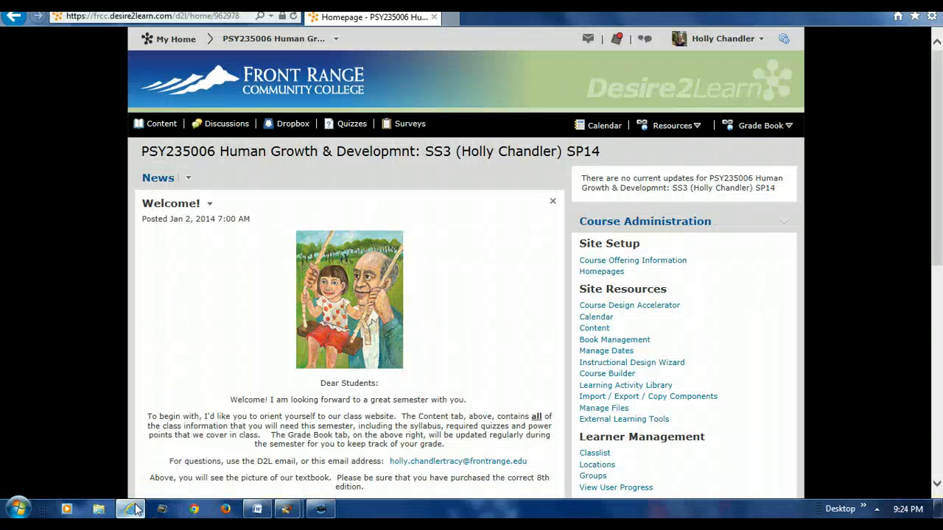
click(665, 398)
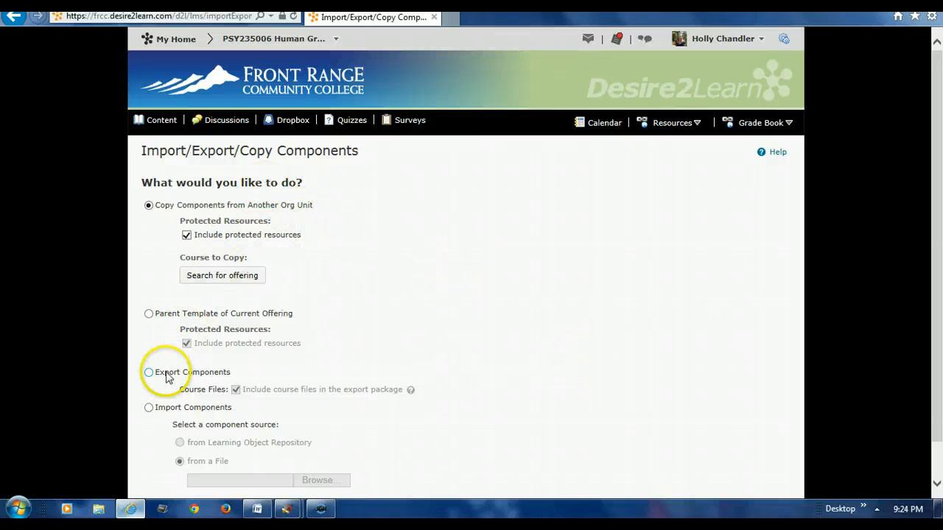
Start a component import from a file, choosing examplequiz.zip from the files sorted by date modified
click(152, 413)
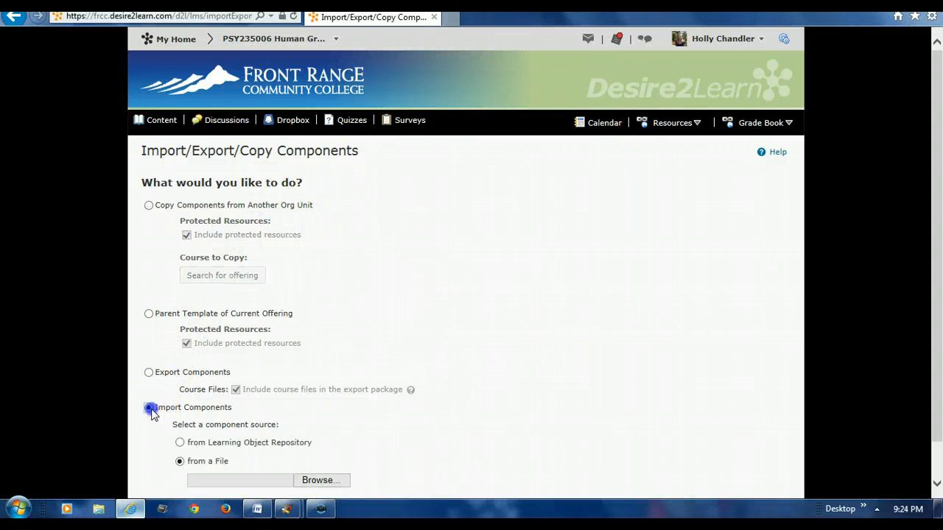
click(317, 480)
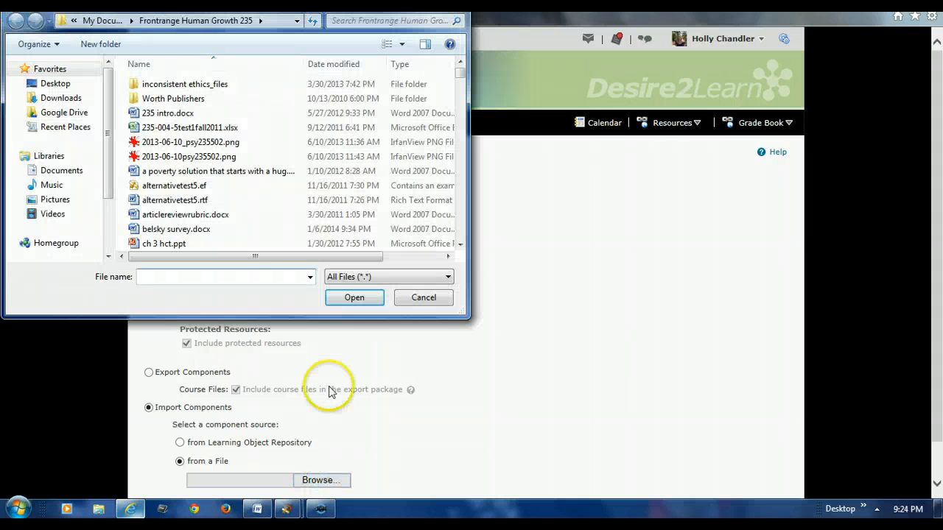
click(337, 64)
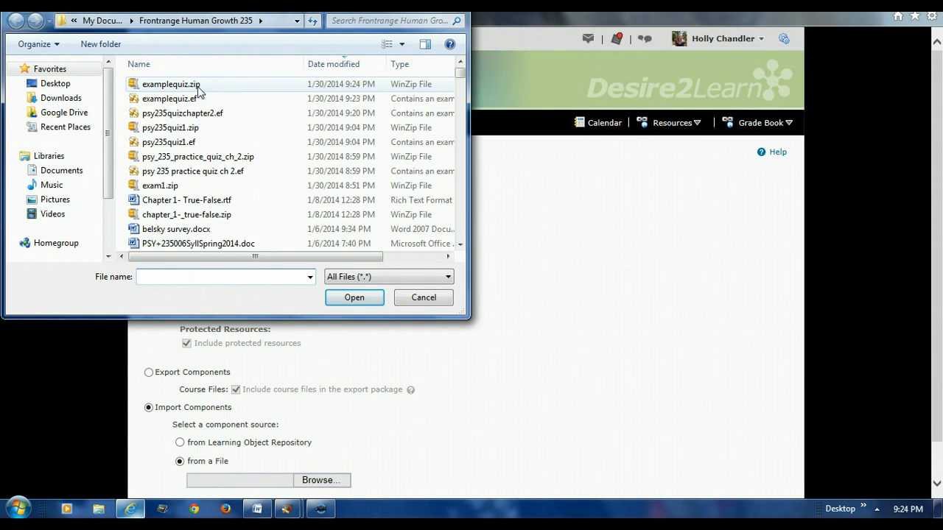
double_click(171, 84)
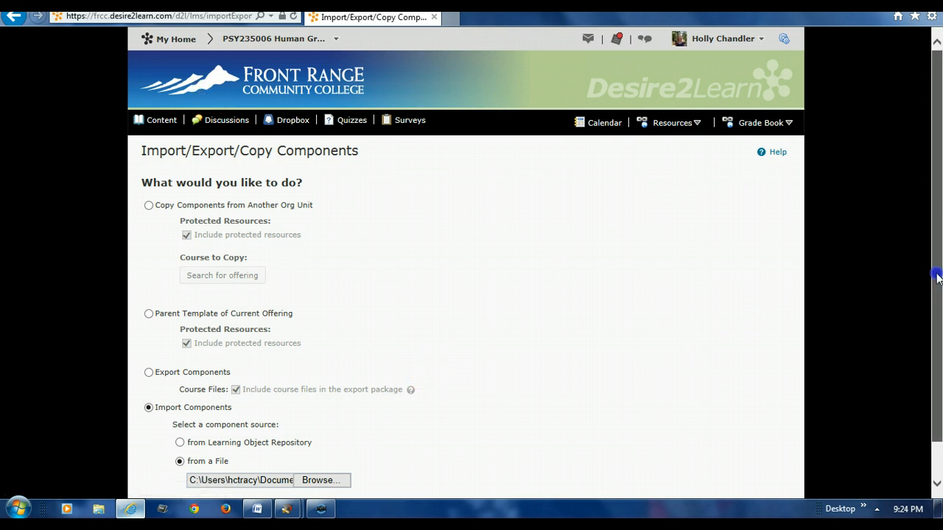
drag(938, 274, 939, 318)
click(158, 475)
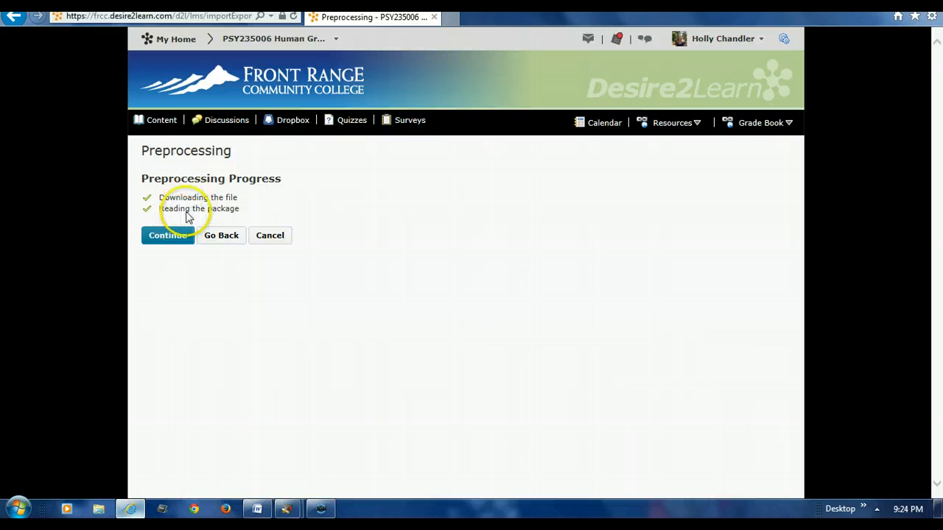
Select the Quizzes component with all its items and carry the package import through to the import summary
click(175, 237)
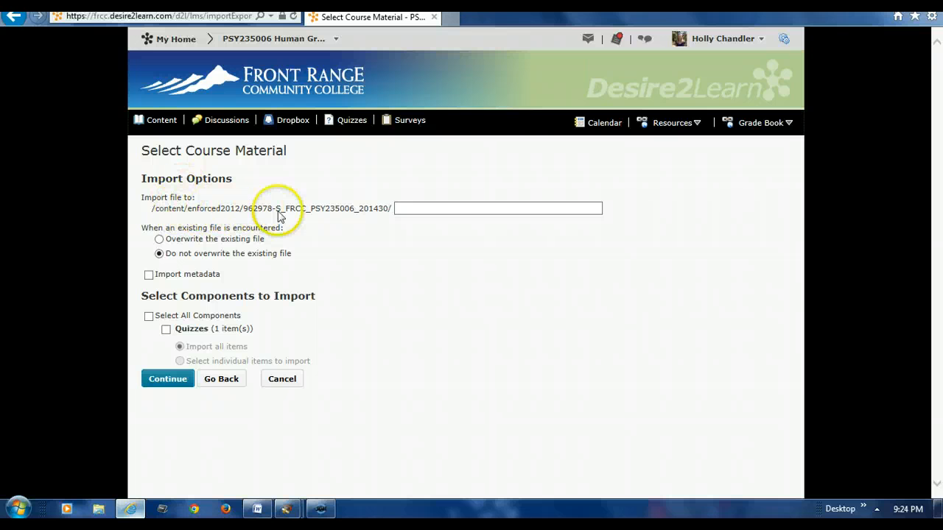
click(166, 329)
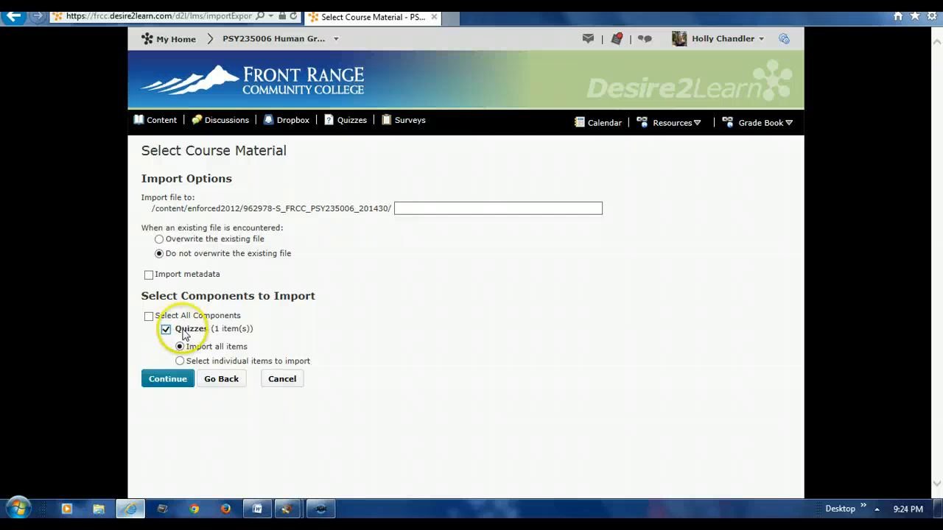
click(184, 381)
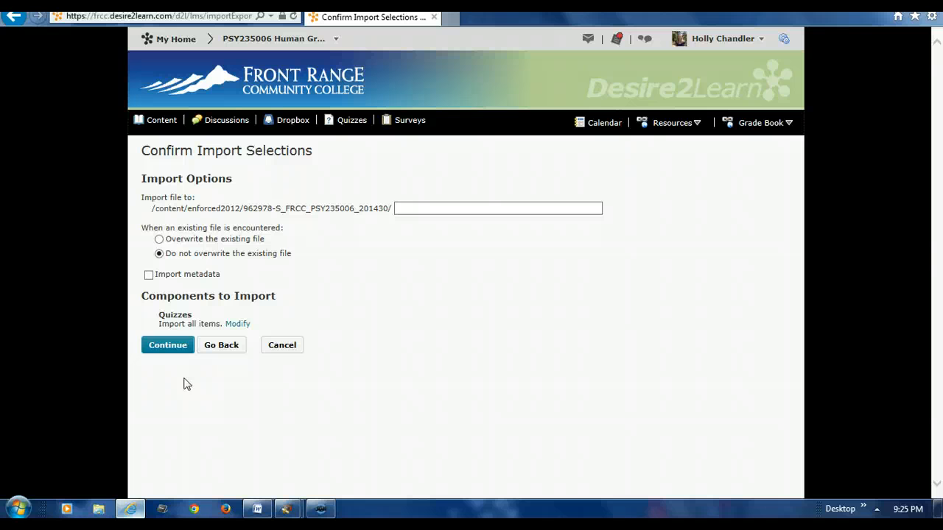
click(174, 347)
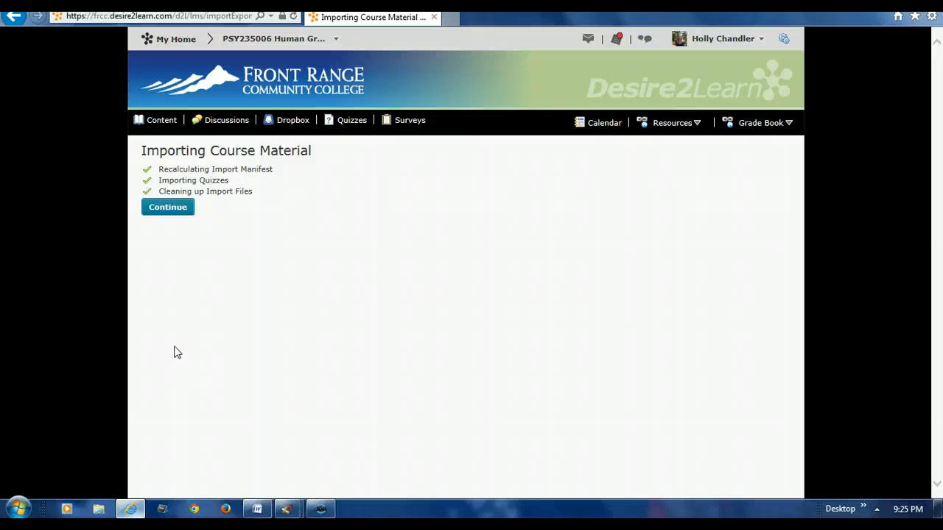
click(176, 208)
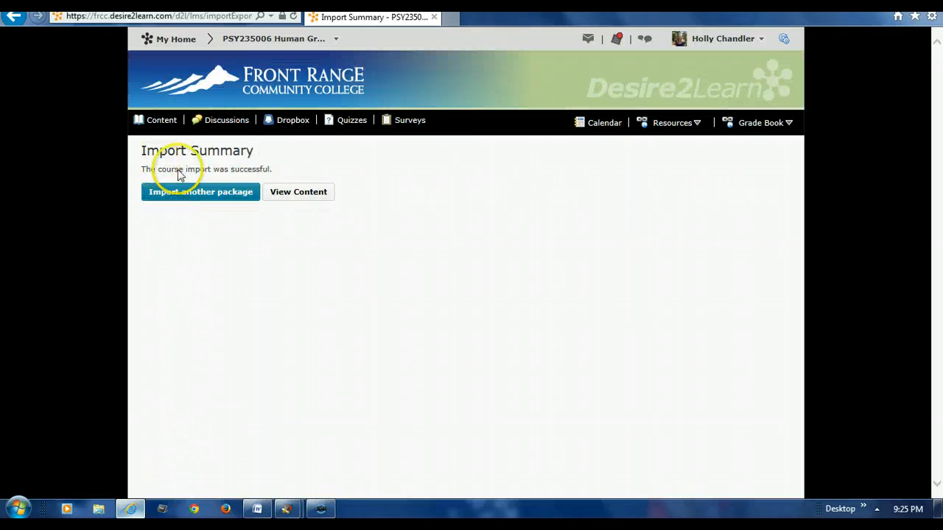
Open the imported examplequiz from the course's quiz list for editing and go to its layout and questions
click(290, 194)
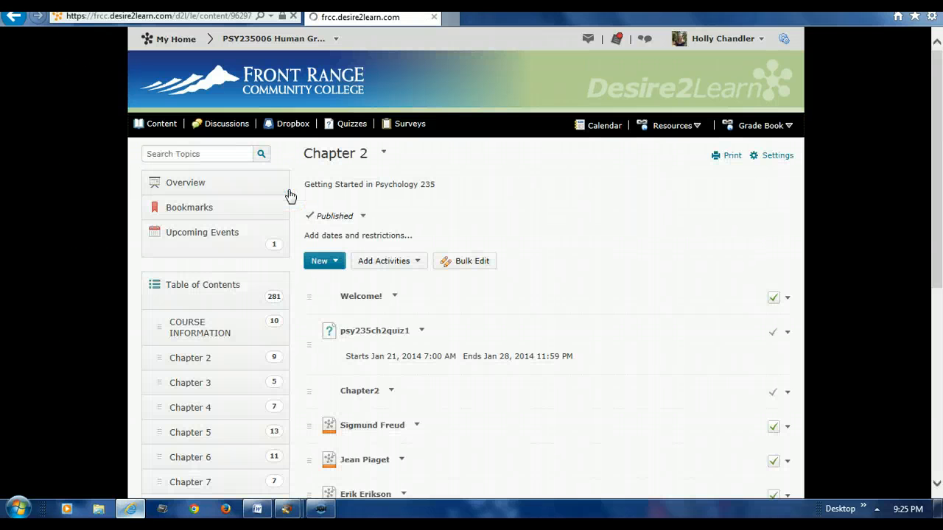
click(349, 124)
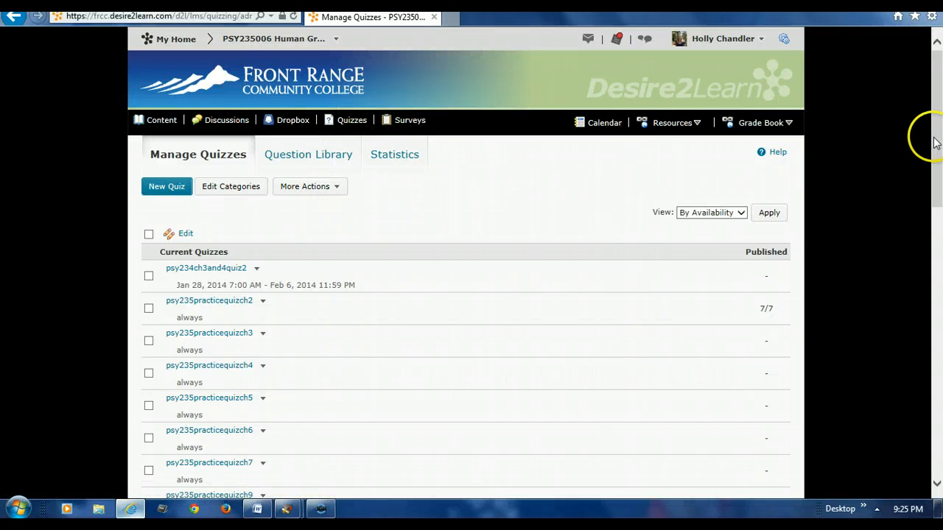
drag(937, 143, 940, 286)
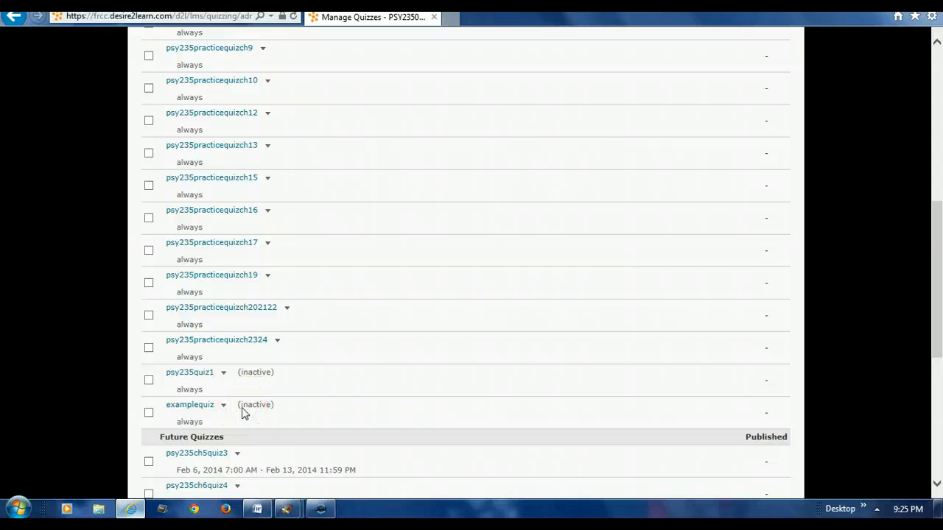
click(200, 411)
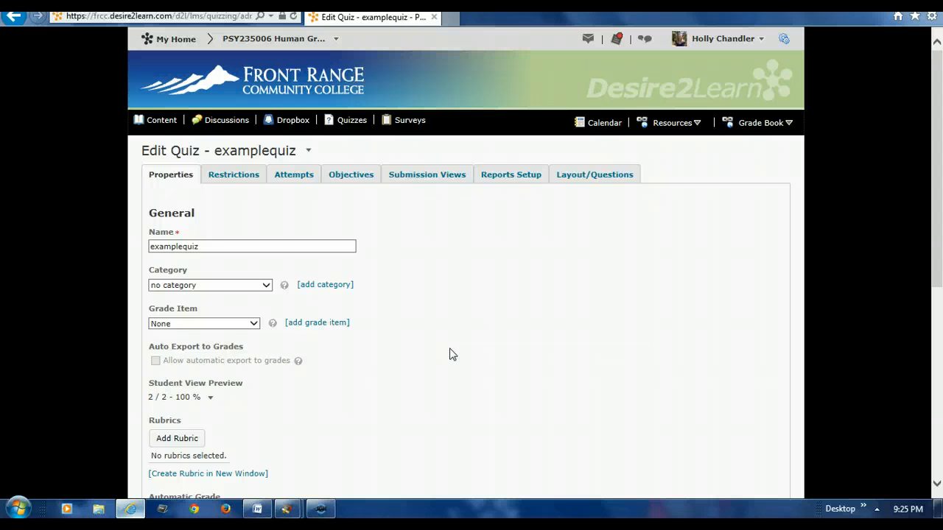
click(592, 181)
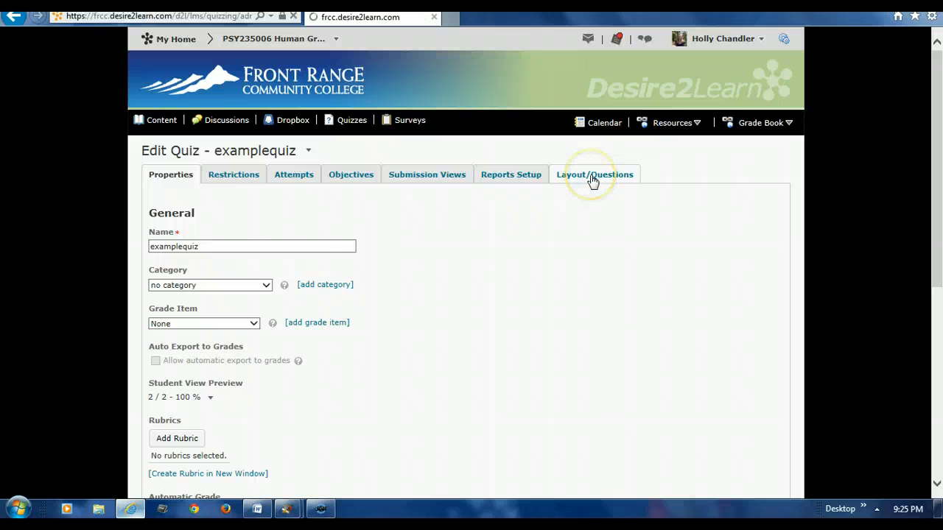